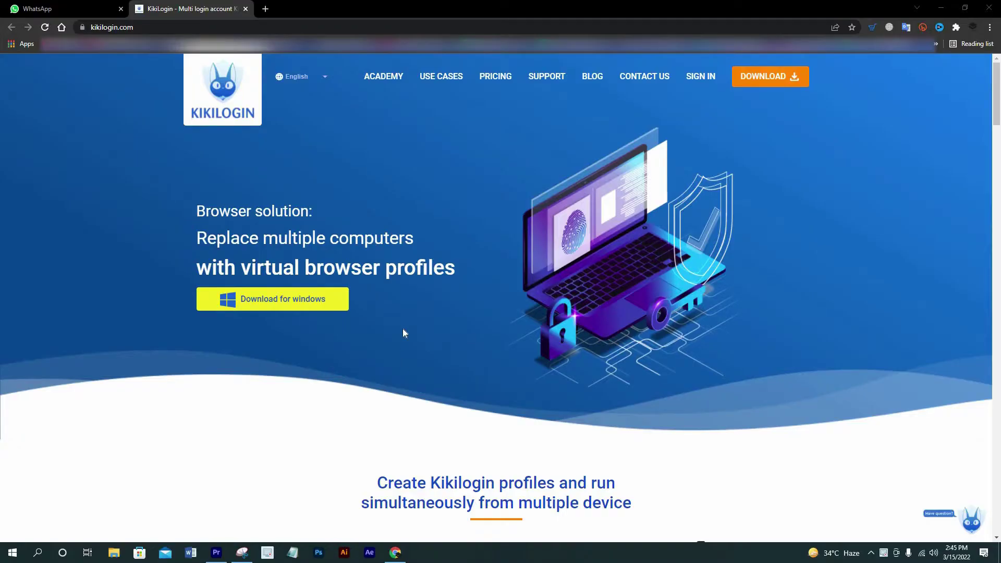
- Scroll down the Browser profiles page to review the saved profiles
scroll(402, 330, down, 10)
scroll(392, 345, down, 4)
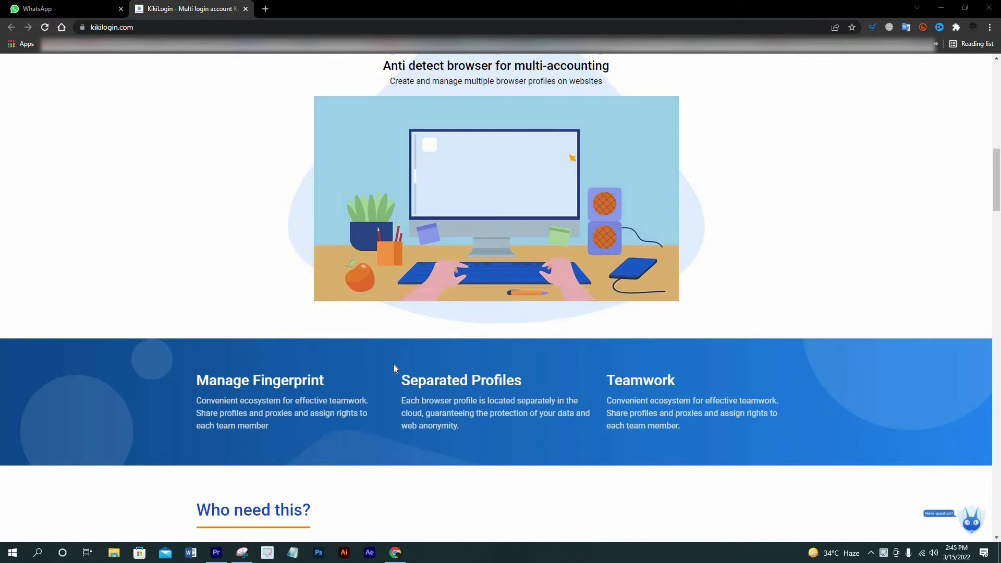
scroll(393, 365, down, 1)
scroll(393, 365, down, 9)
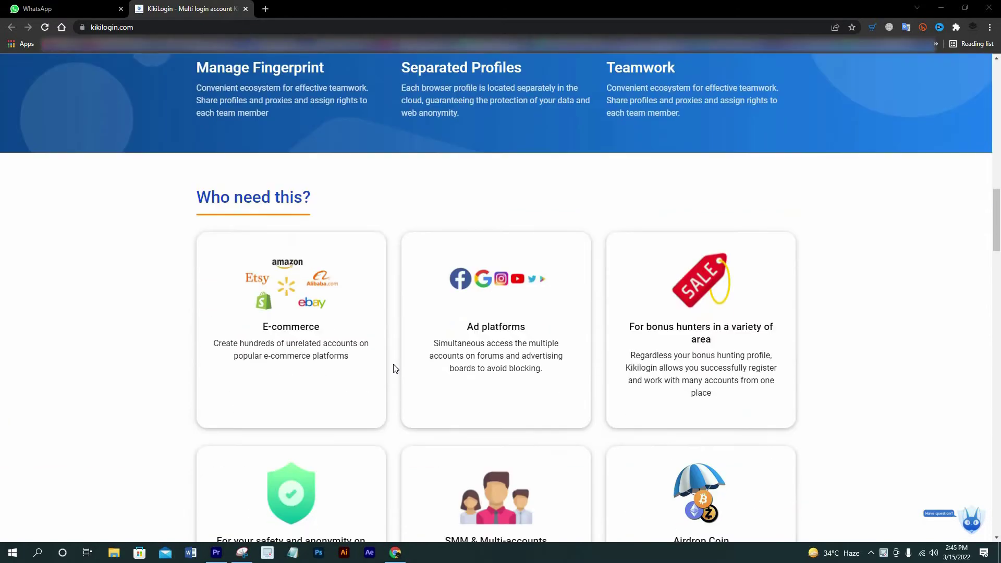
scroll(394, 367, down, 14)
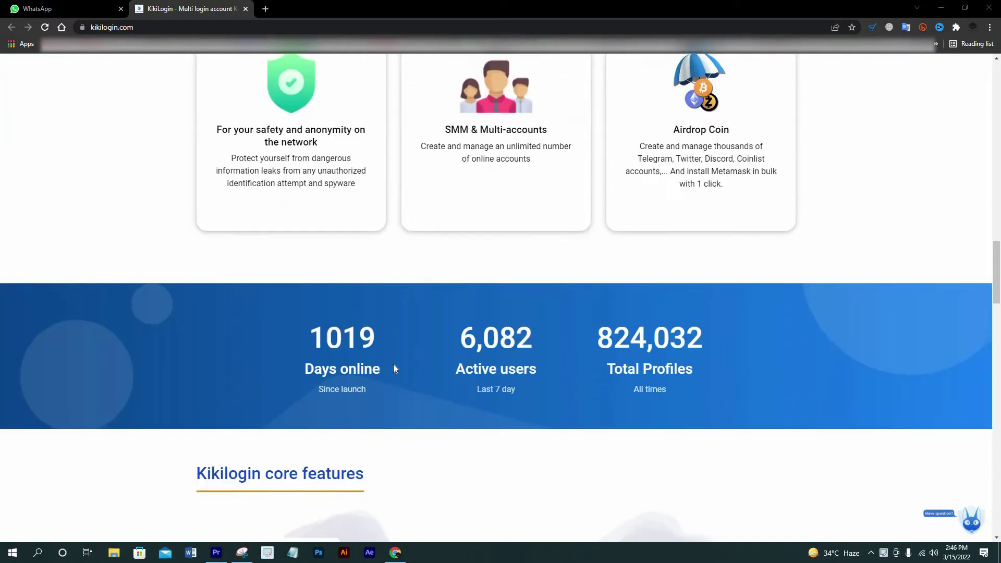
scroll(406, 396, down, 12)
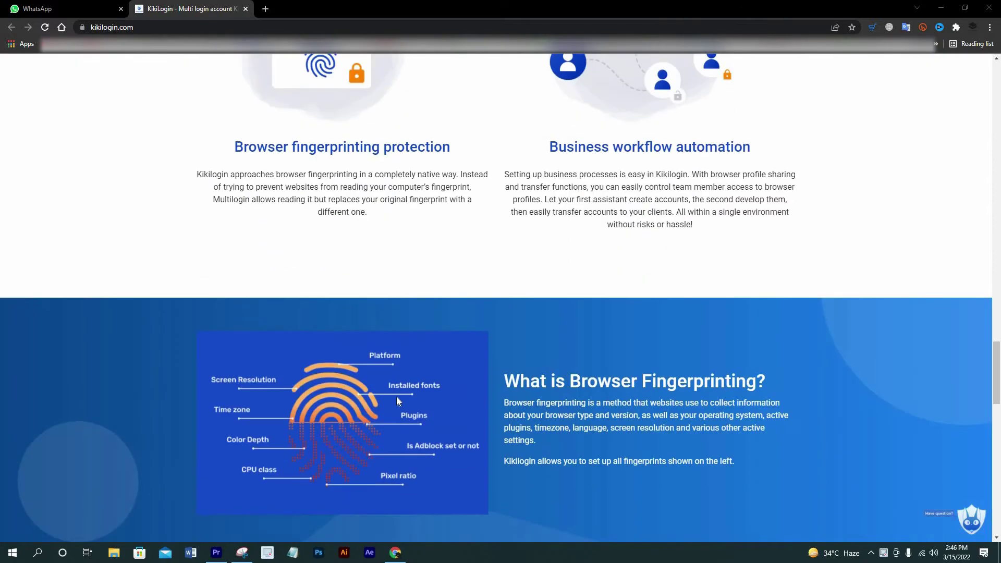
scroll(389, 394, down, 8)
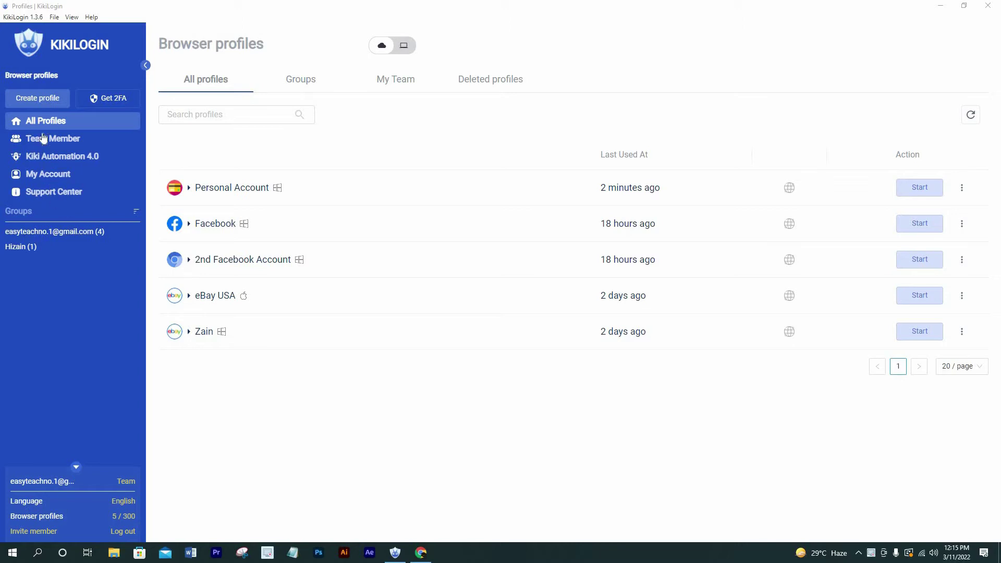
- Start a new profile named 'test' and open the Group list to keep the default group
click(27, 102)
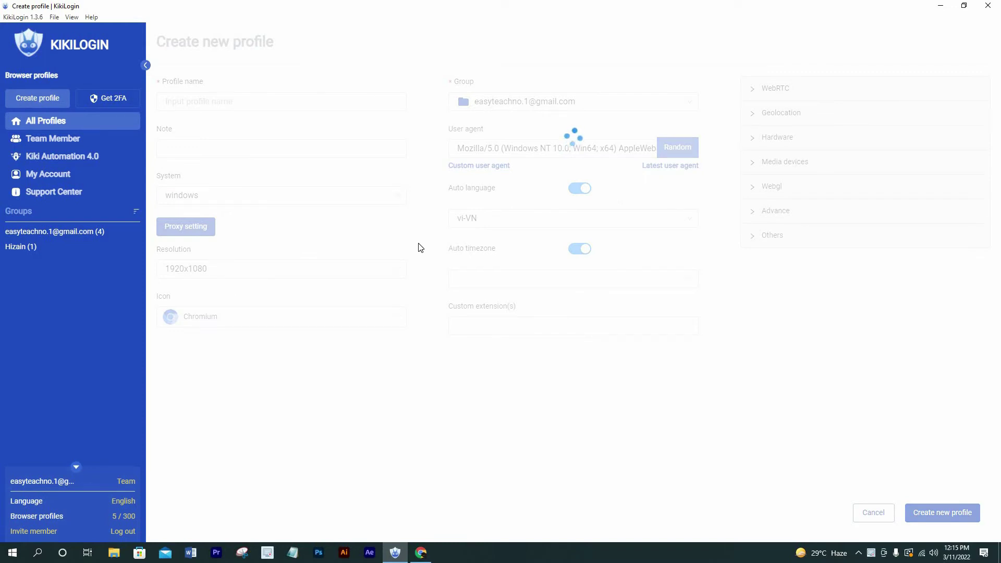
click(197, 106)
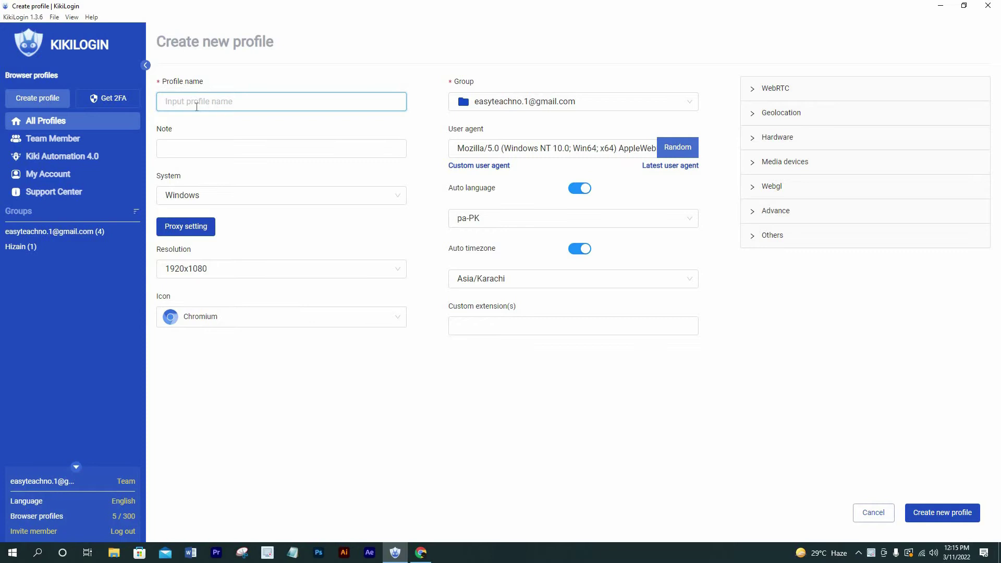
text(test)
click(197, 147)
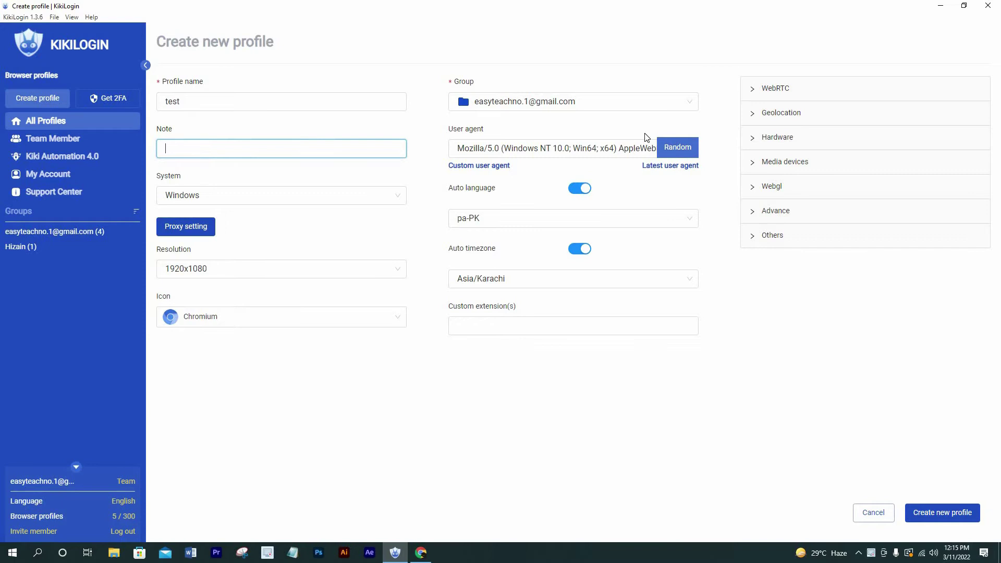
click(542, 102)
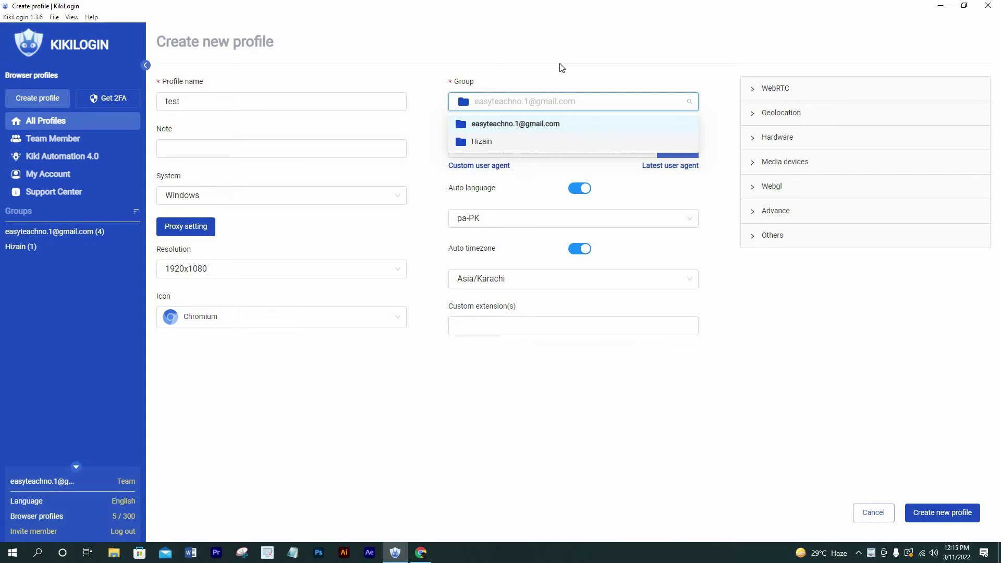
- Close the group list with the default group kept, then expand and collapse the WebRTC settings
click(656, 76)
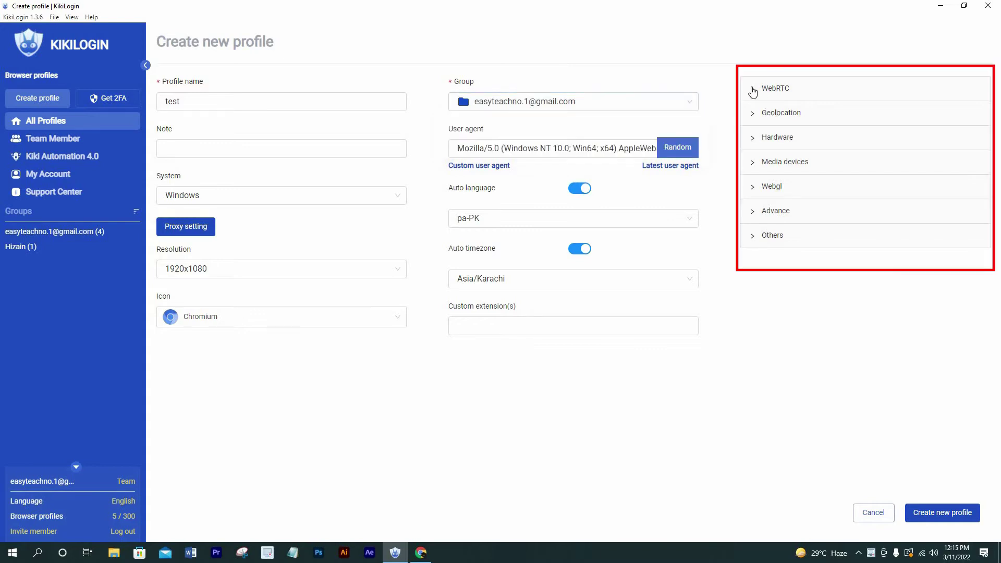
click(755, 90)
click(757, 89)
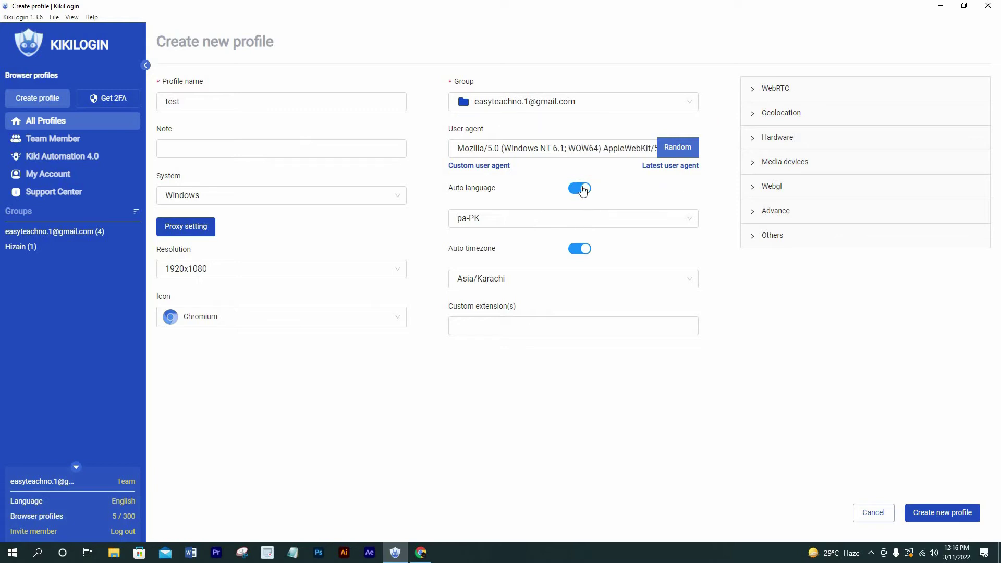
click(579, 188)
click(583, 218)
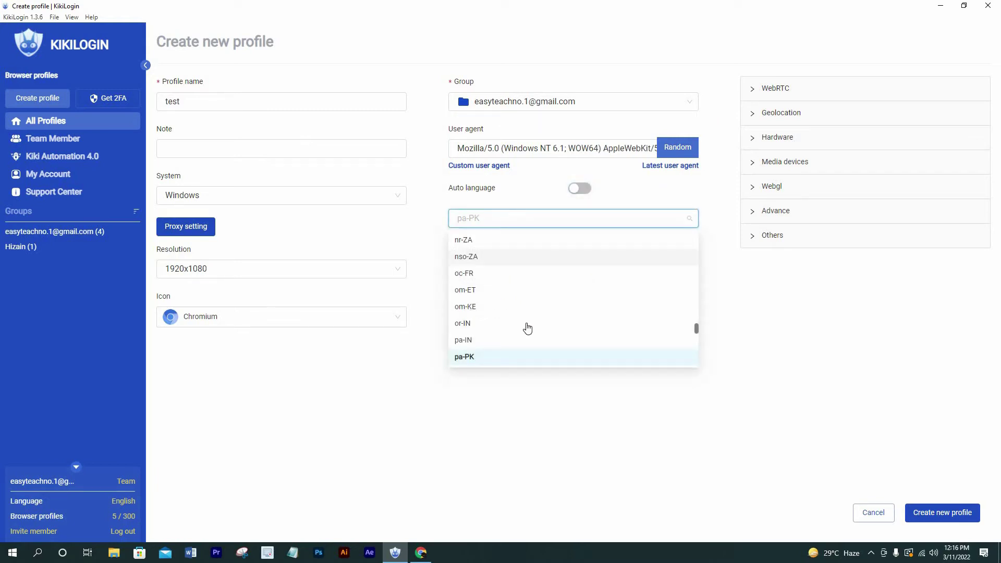
scroll(527, 329, down, 3)
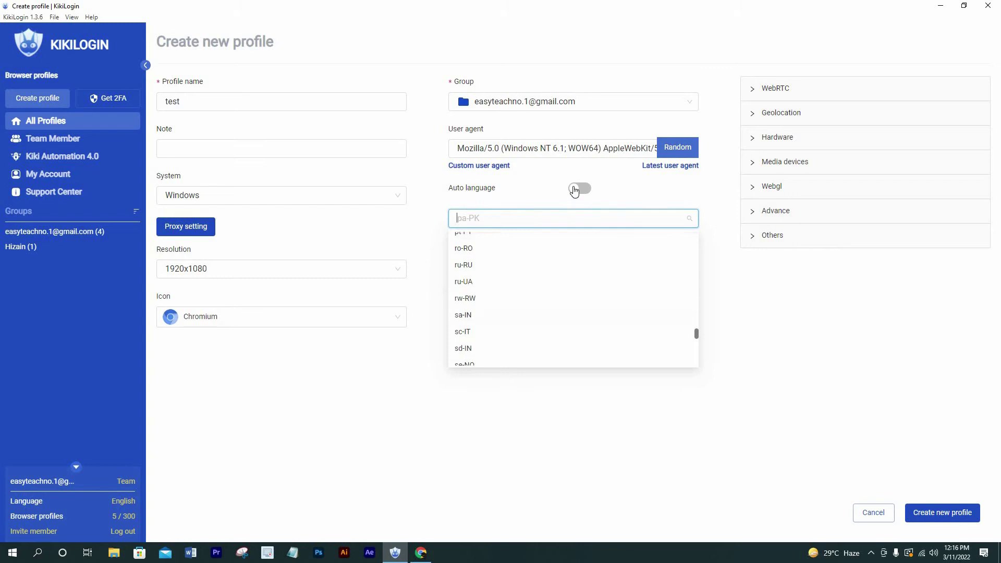
click(591, 195)
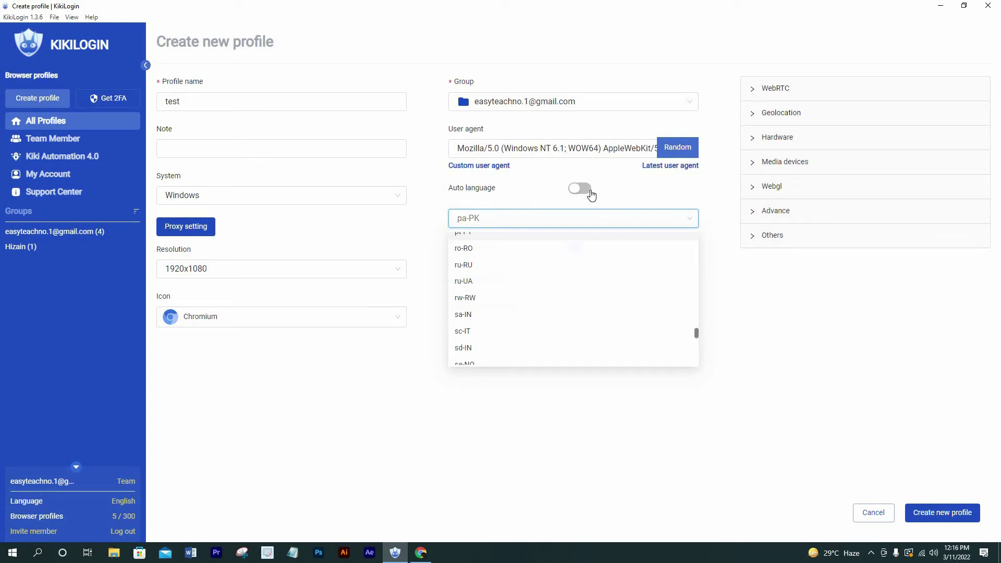
click(591, 195)
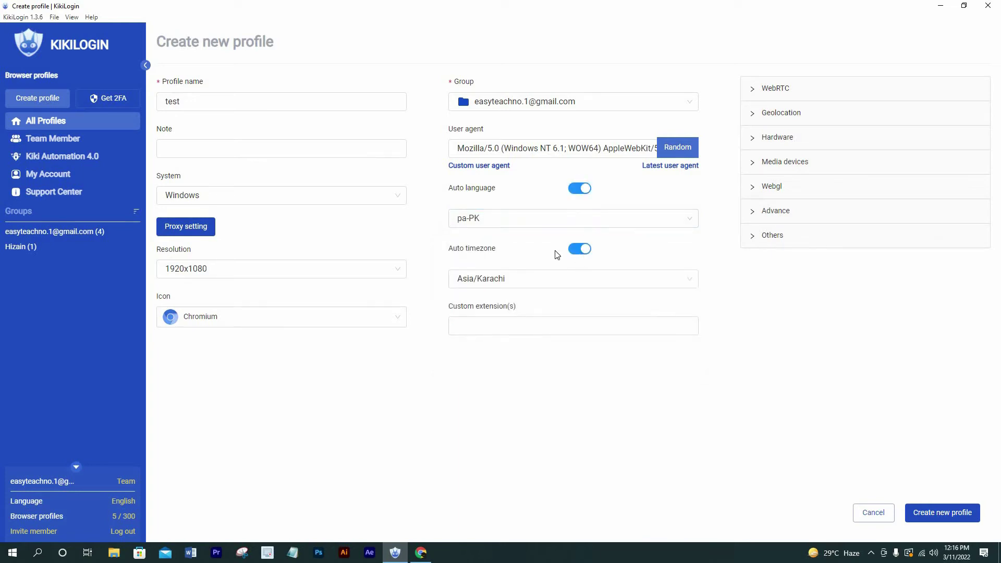
click(582, 250)
click(668, 282)
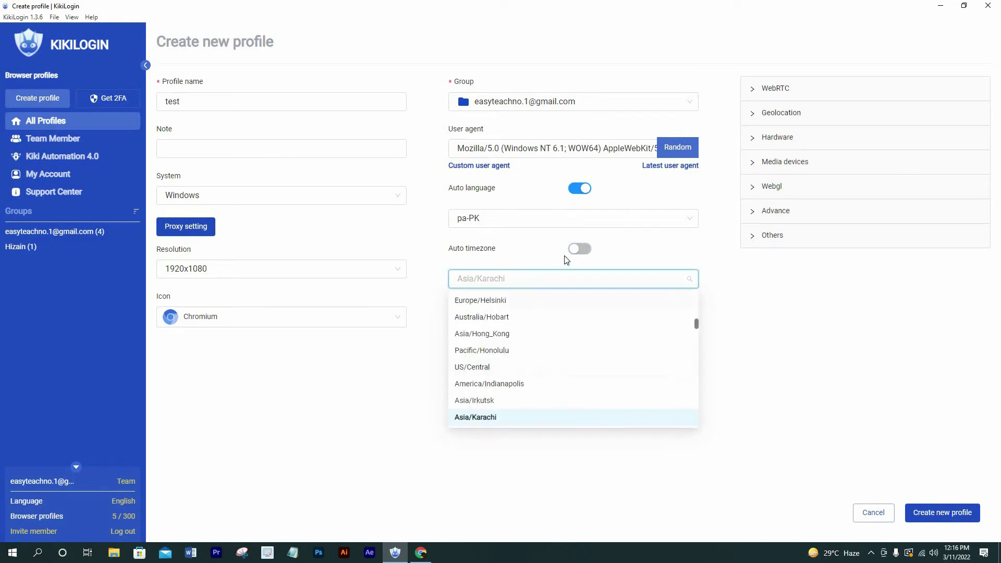
scroll(511, 357, up, 2)
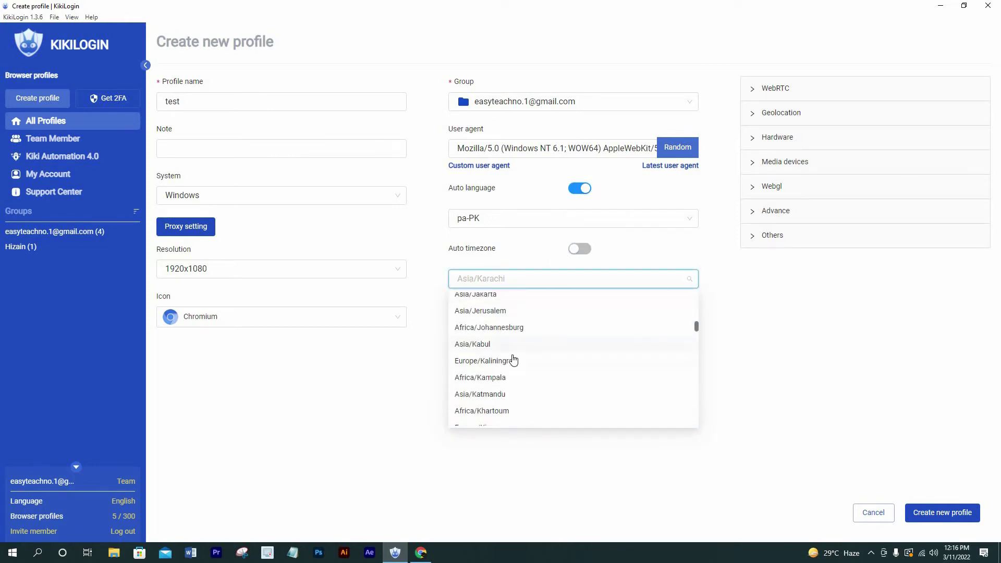
scroll(512, 358, up, 2)
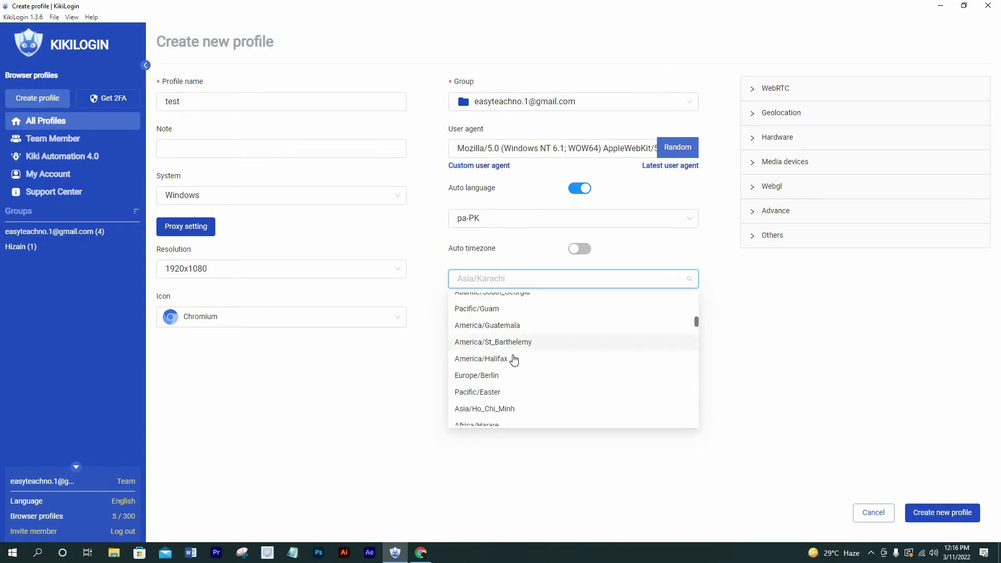
scroll(511, 357, down, 4)
click(579, 250)
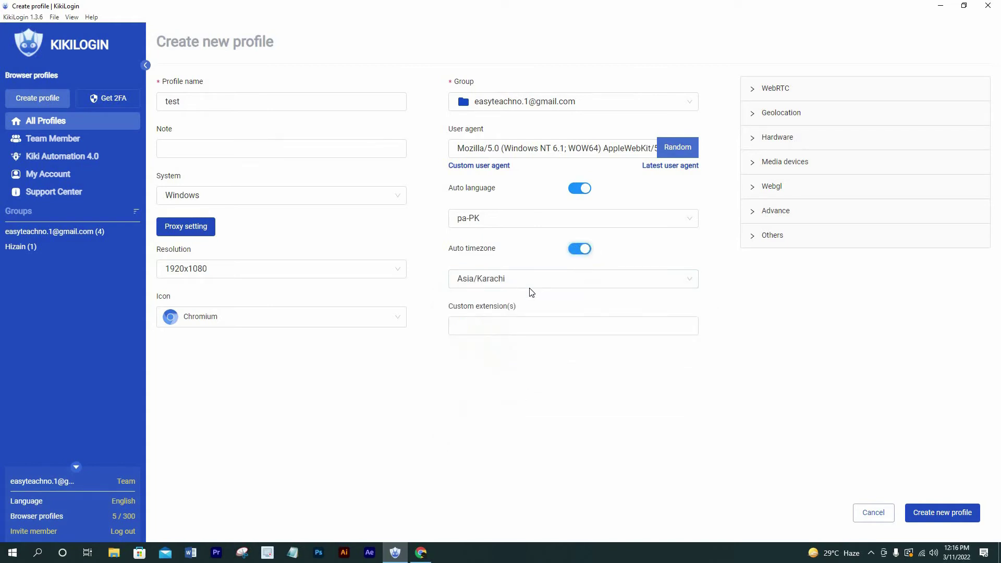
- Keep Chromium as the profile icon and create the 'test' profile
click(486, 336)
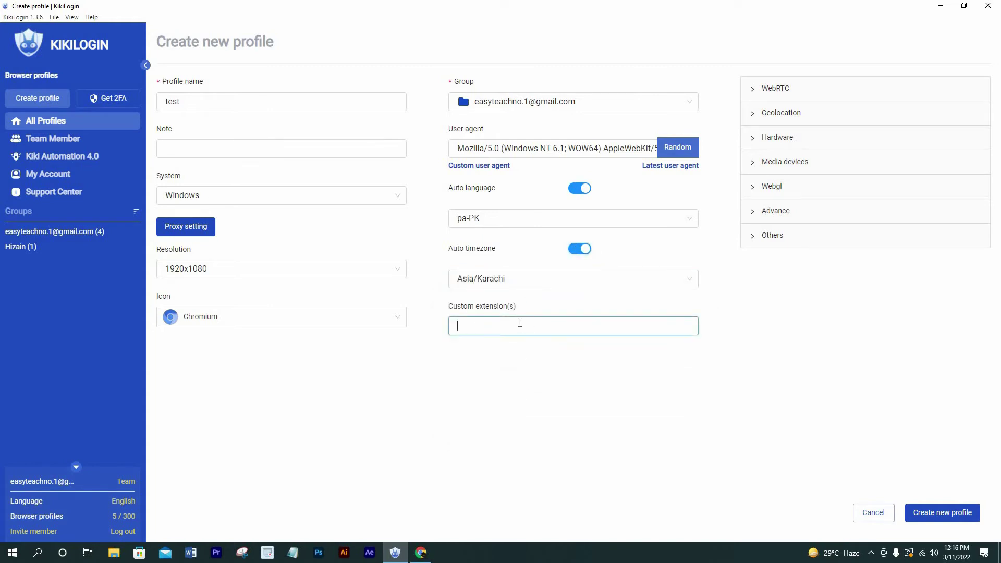
click(375, 312)
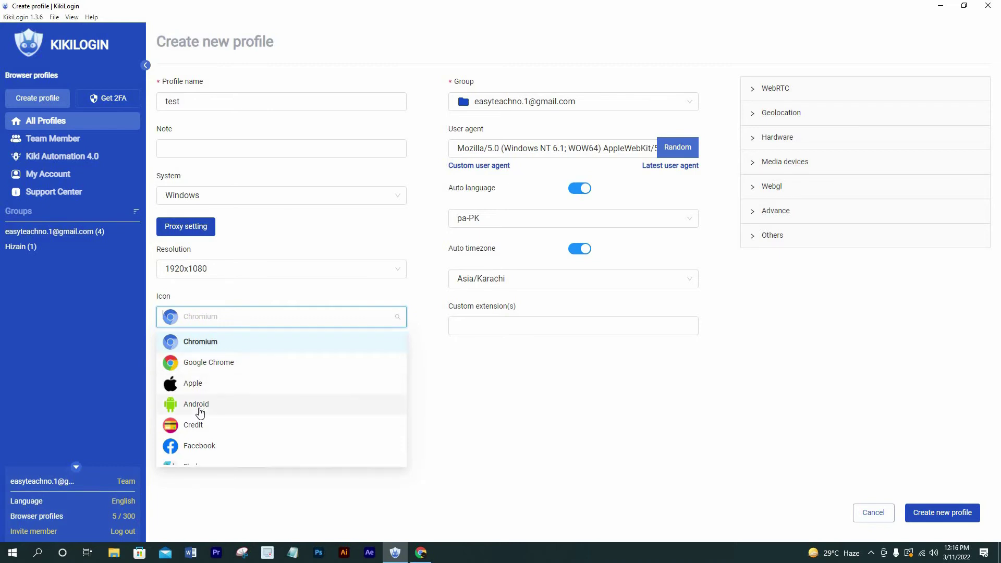
scroll(201, 413, down, 1)
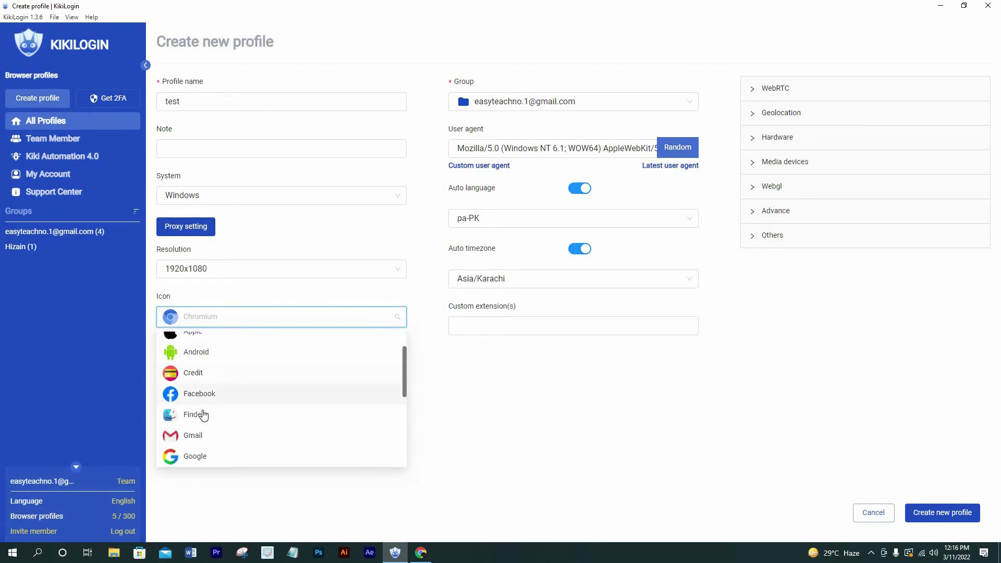
scroll(201, 415, down, 1)
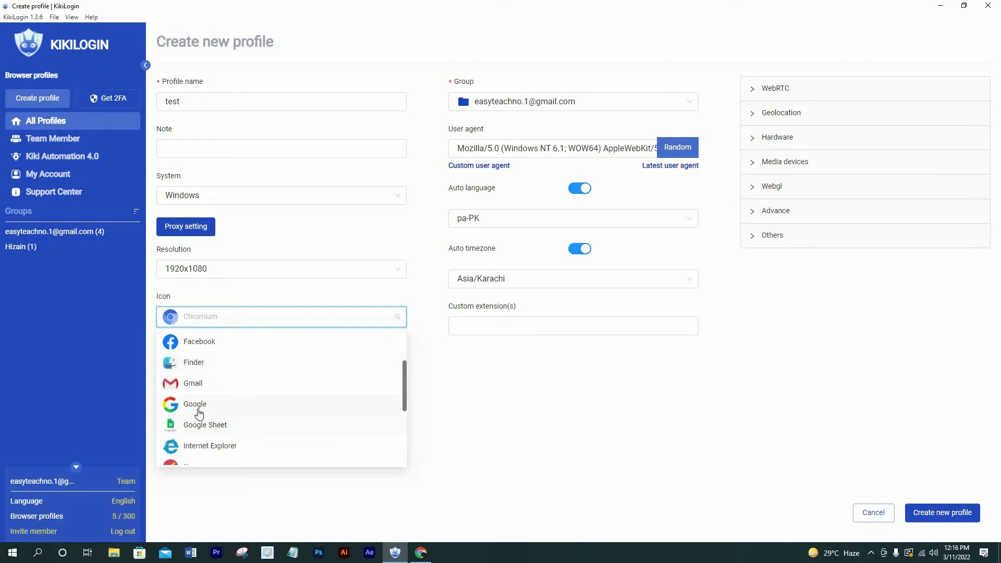
scroll(221, 431, down, 2)
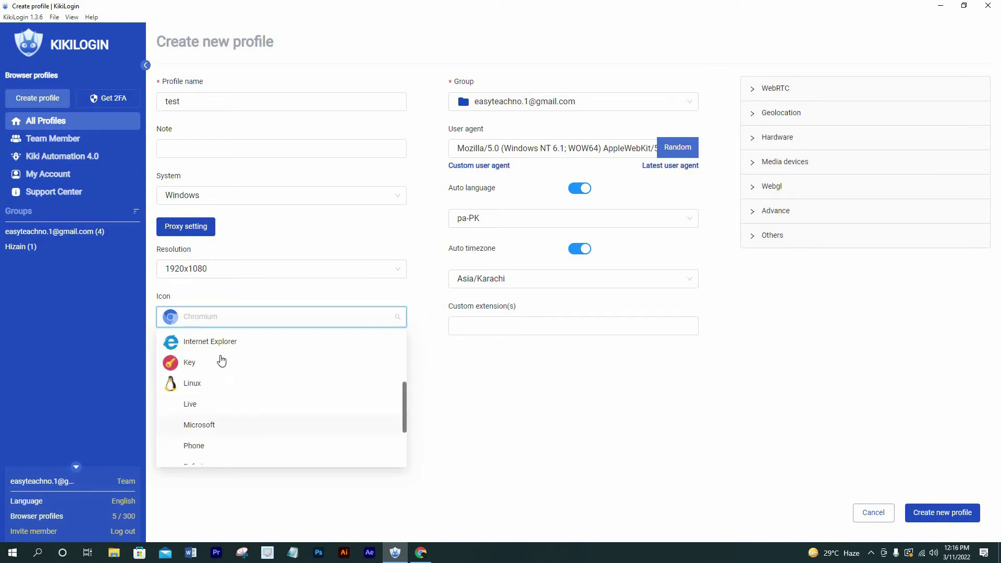
click(173, 296)
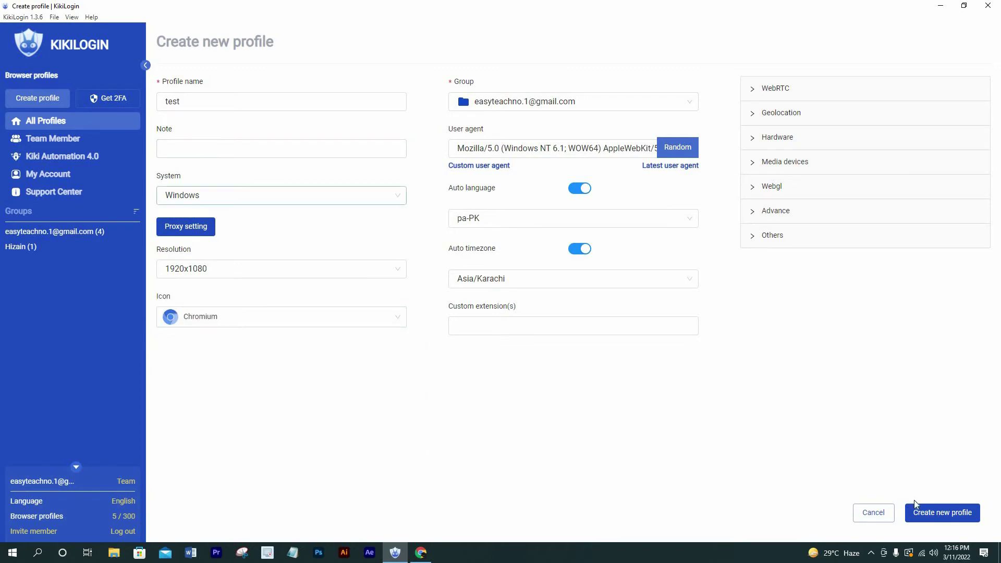
click(925, 513)
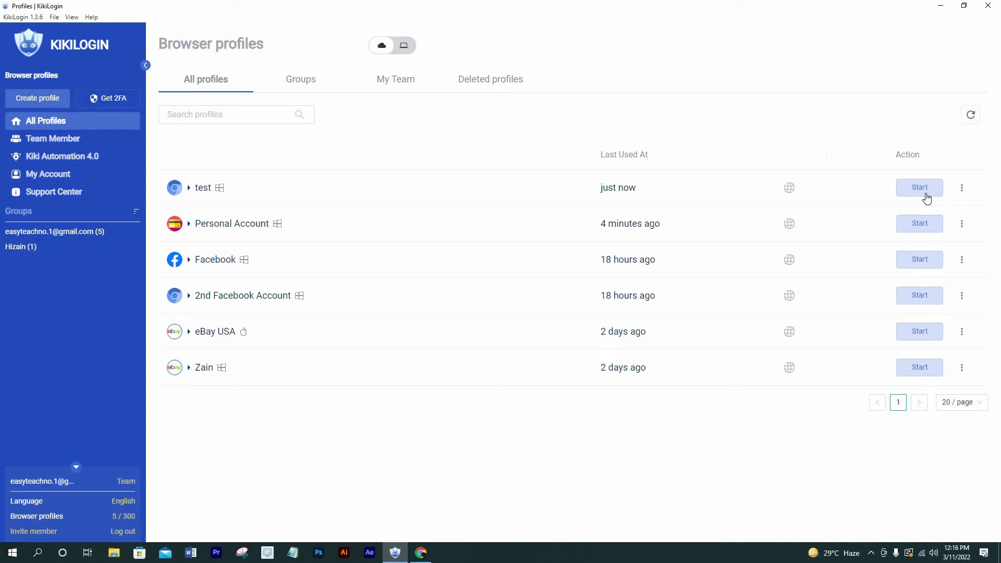
- Start the browser for the test profile
click(921, 194)
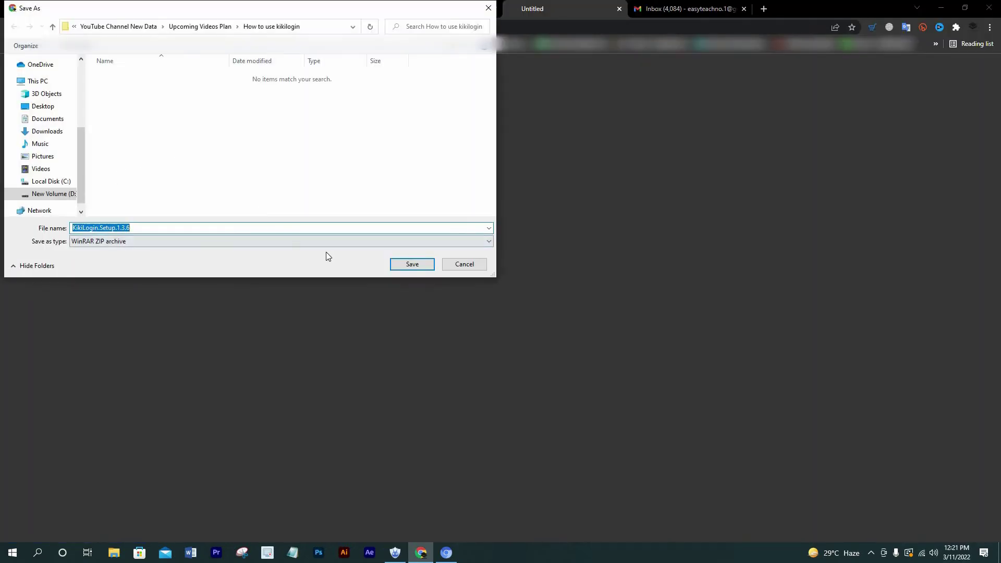
- Save the KikiLogin.Setup.1.3.6 installer and launch the test profile's browser
click(401, 265)
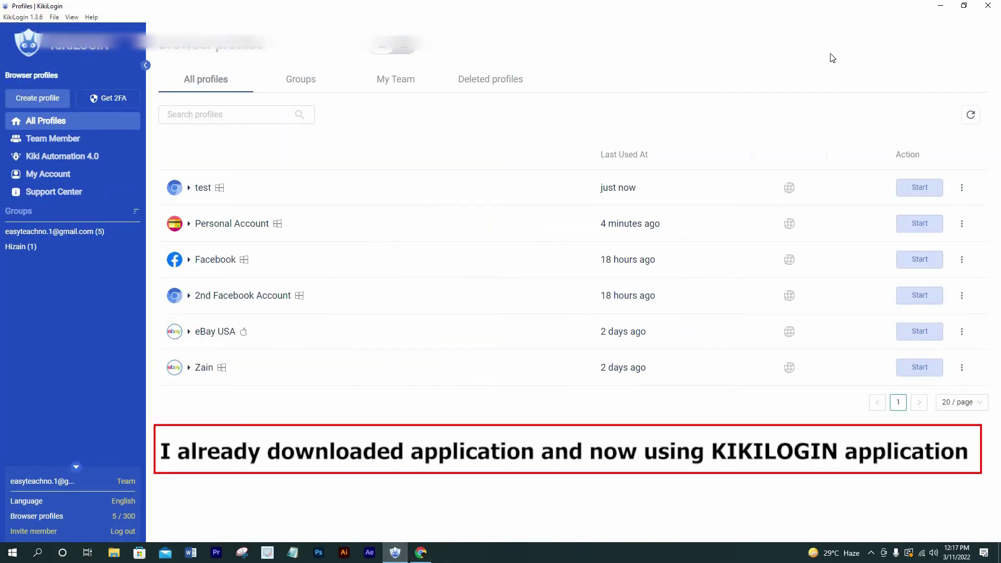
click(914, 194)
click(917, 188)
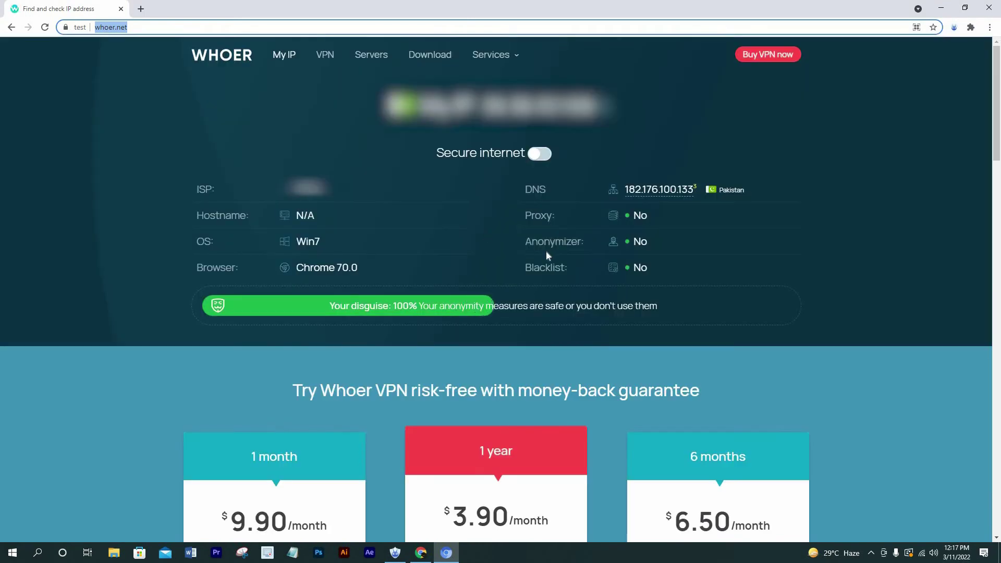
- Scroll through the whoer.net anonymity results and back up to the top
scroll(469, 263, down, 5)
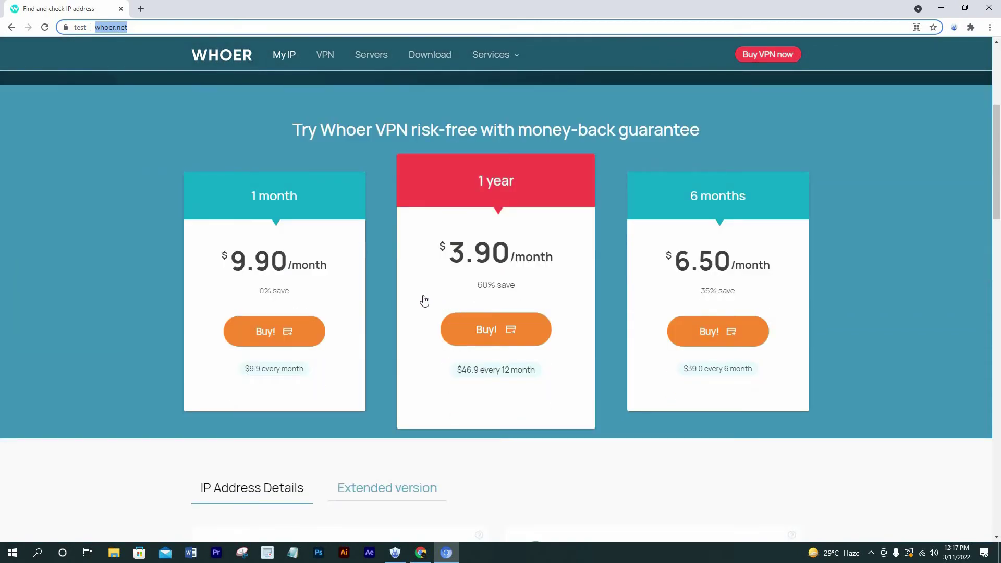
scroll(266, 279, down, 1)
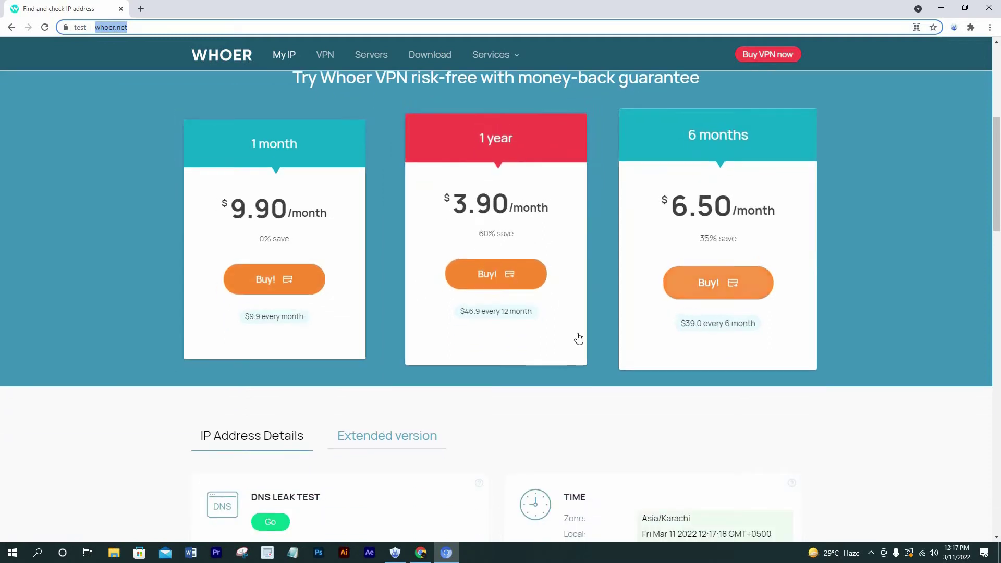
scroll(522, 341, down, 4)
scroll(501, 342, down, 14)
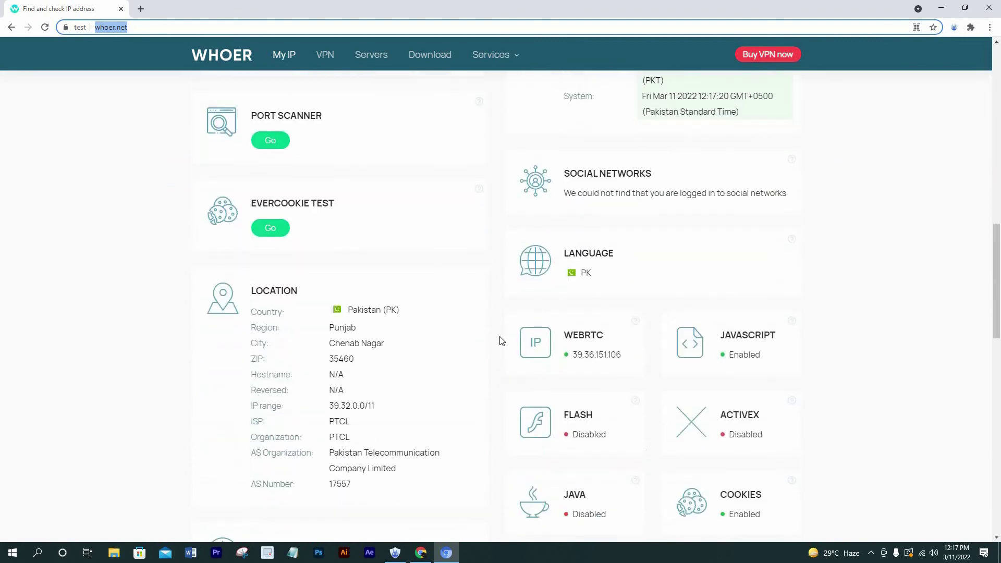
scroll(502, 339, down, 6)
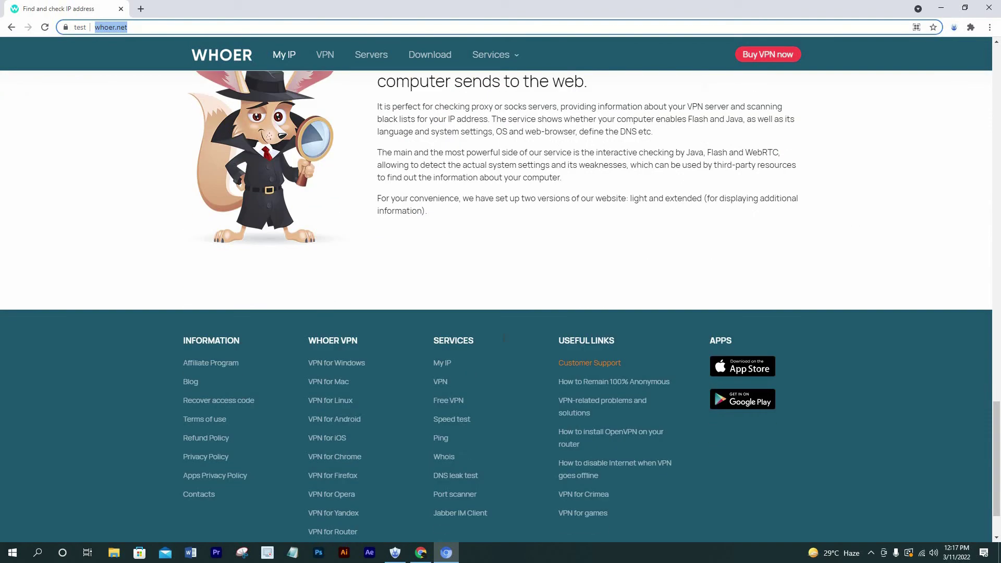
scroll(504, 337, up, 14)
scroll(504, 338, up, 12)
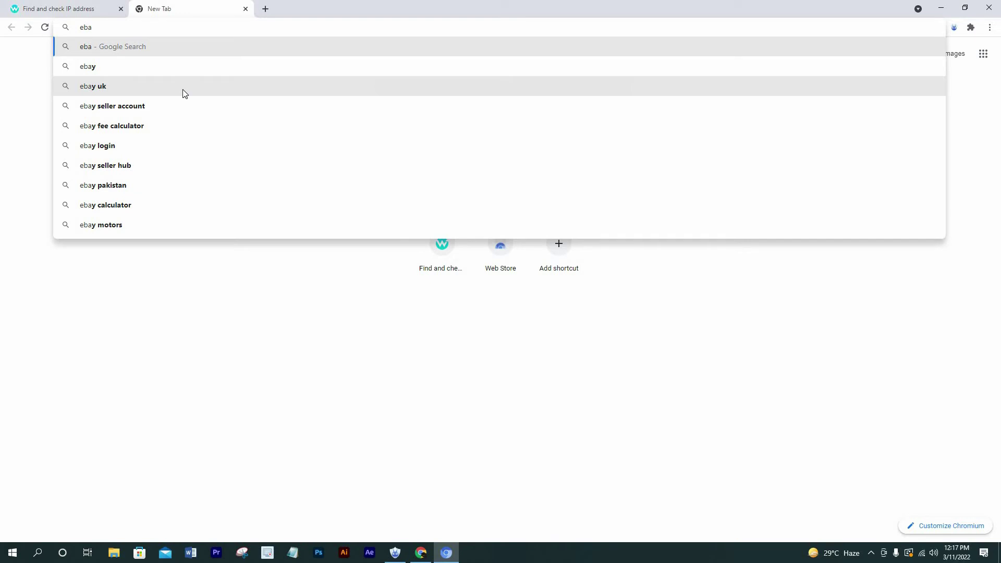
- Load ebay.com in the new tab, then switch back to the KikiLogin window
text(y.v)
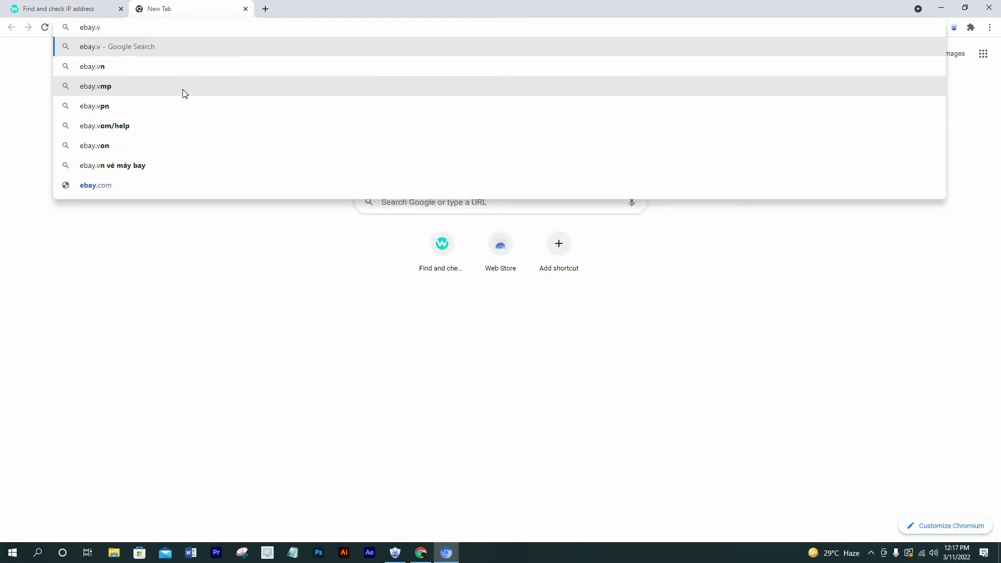
key(BackSpace)
text(co)
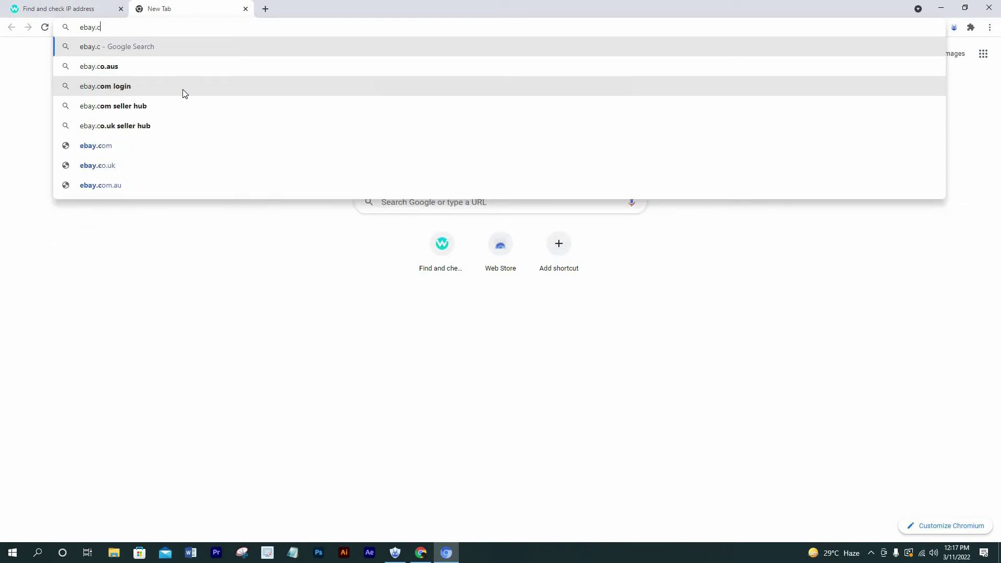
text(m)
key(Return)
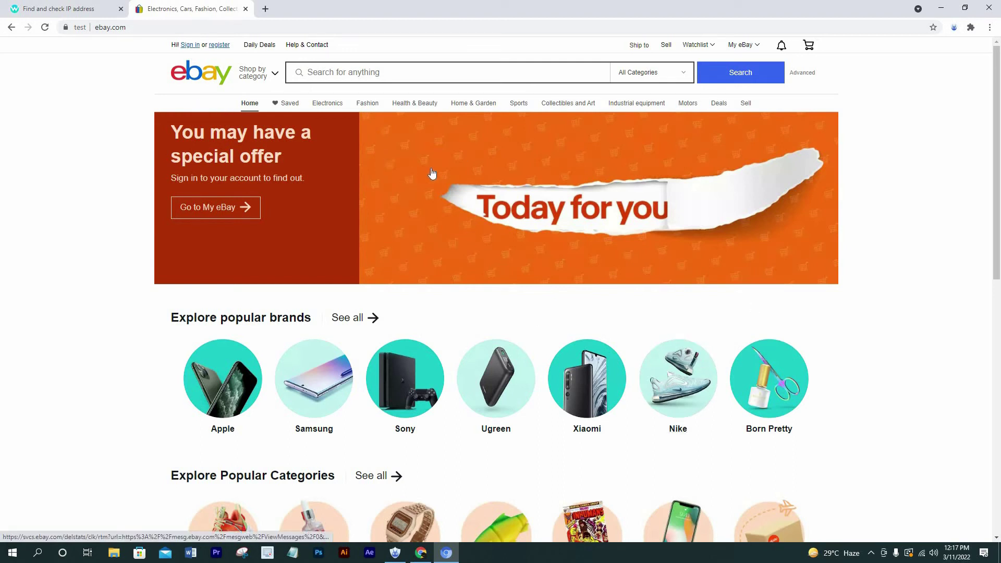
key(alt+Tab)
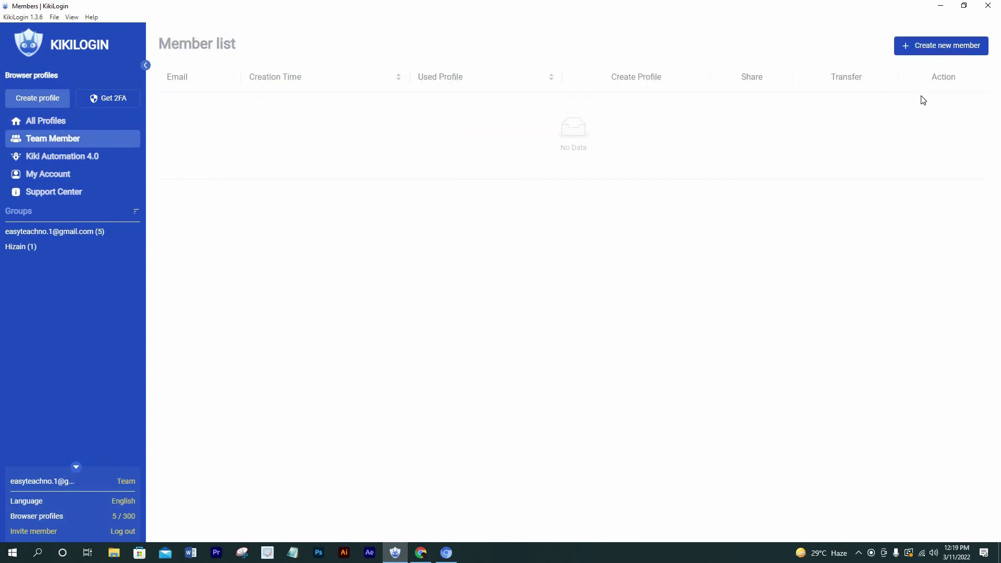
- Start a new team member, entering its e-mail address, password and matching confirmation
click(941, 46)
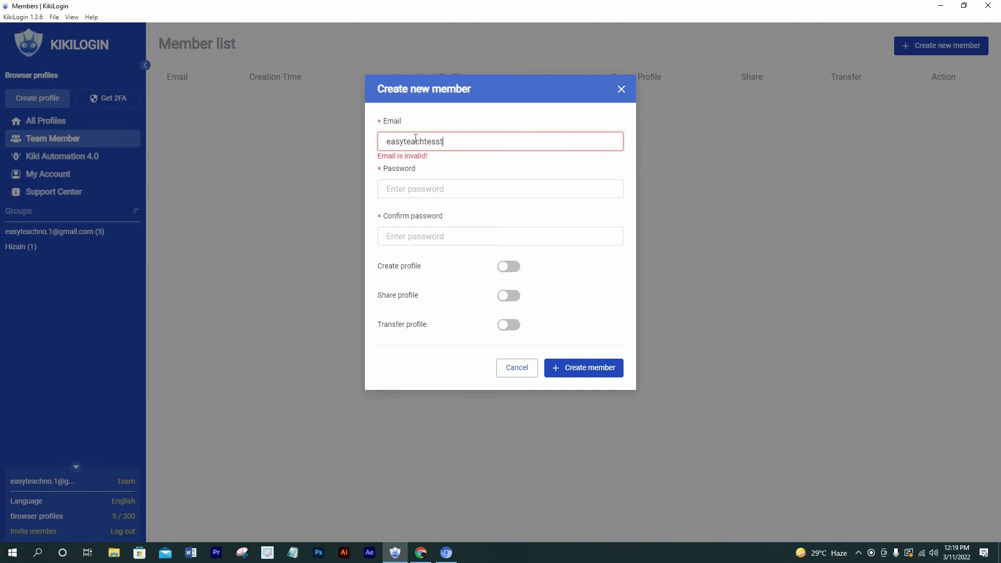
click(412, 184)
text(••••••••••)
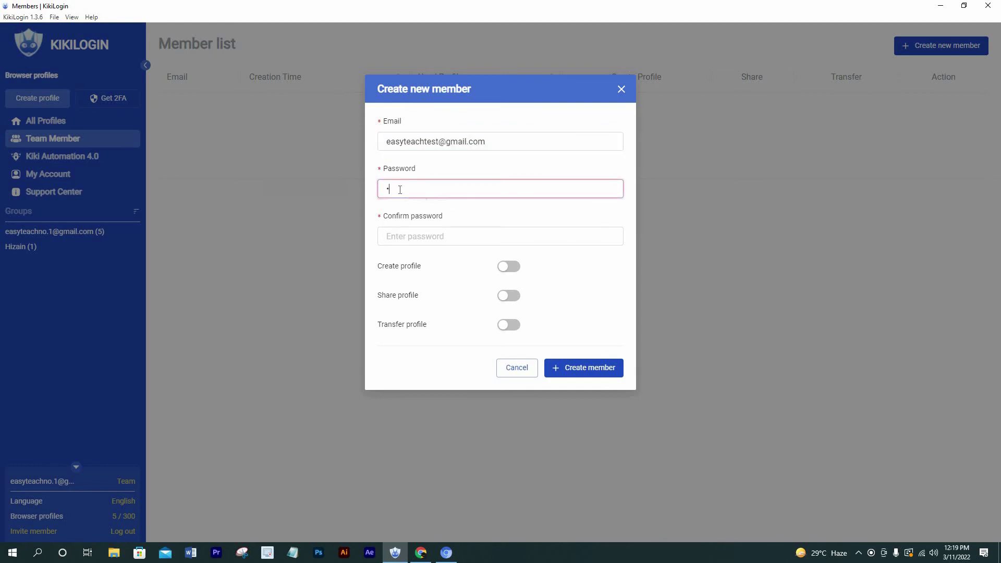
click(396, 230)
text(••••••)
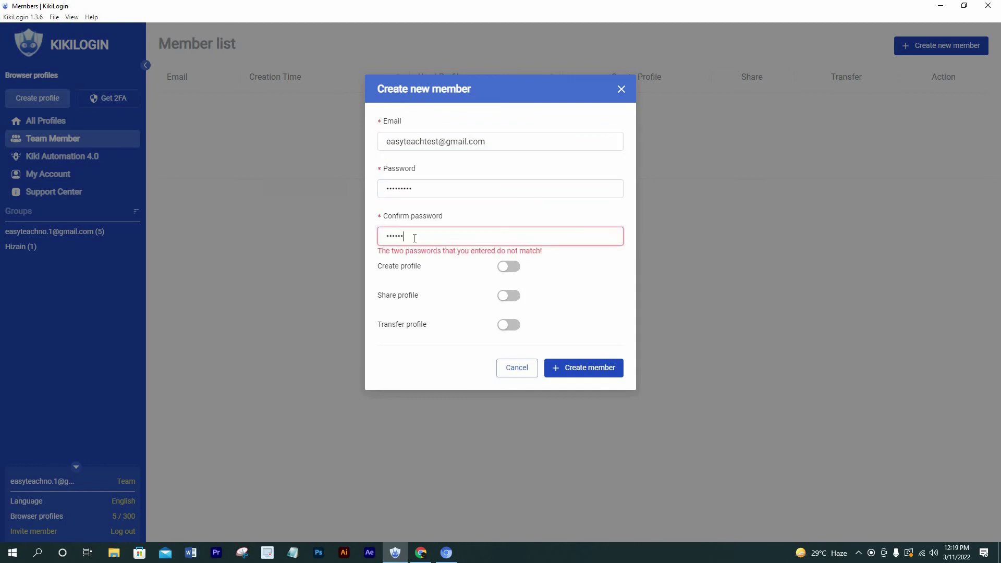
drag(404, 236, 379, 232)
text(••••••••••)
- Grant create, share and transfer profile permissions and create the member
click(508, 267)
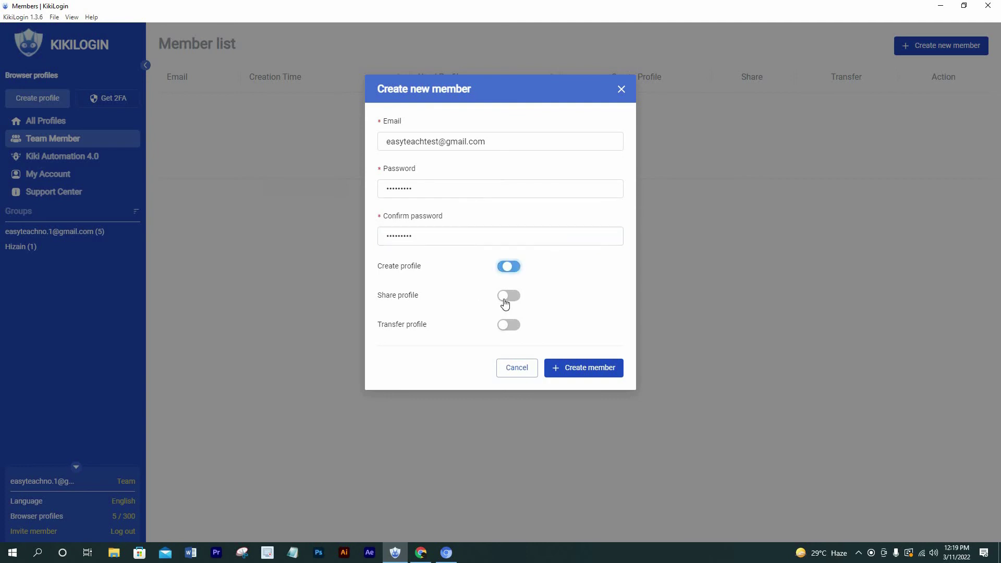
click(508, 296)
click(508, 325)
click(568, 368)
- Edit the member to revoke the create-profile permission, then go to Kiki Automation 4.0
click(953, 109)
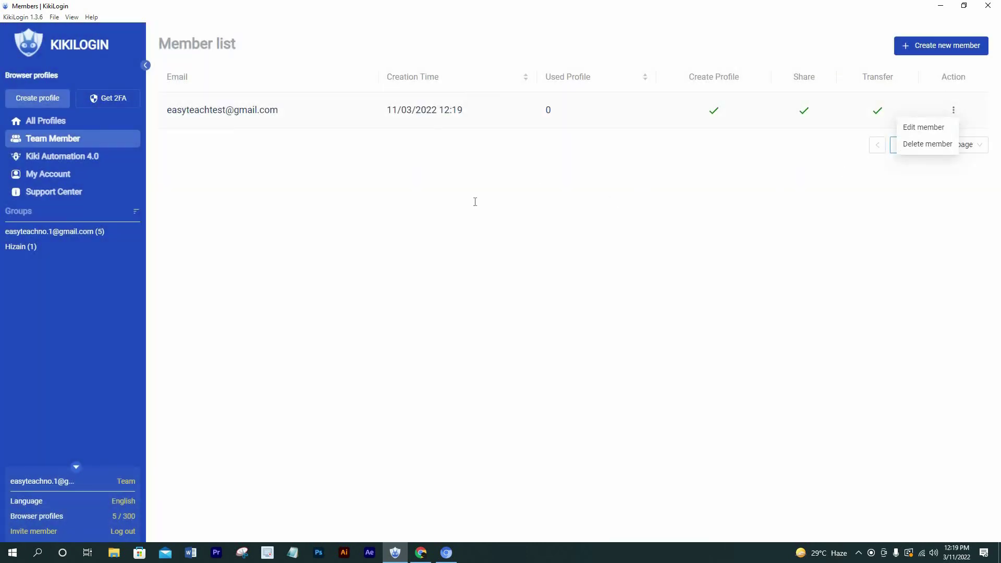
click(925, 127)
click(508, 223)
click(581, 324)
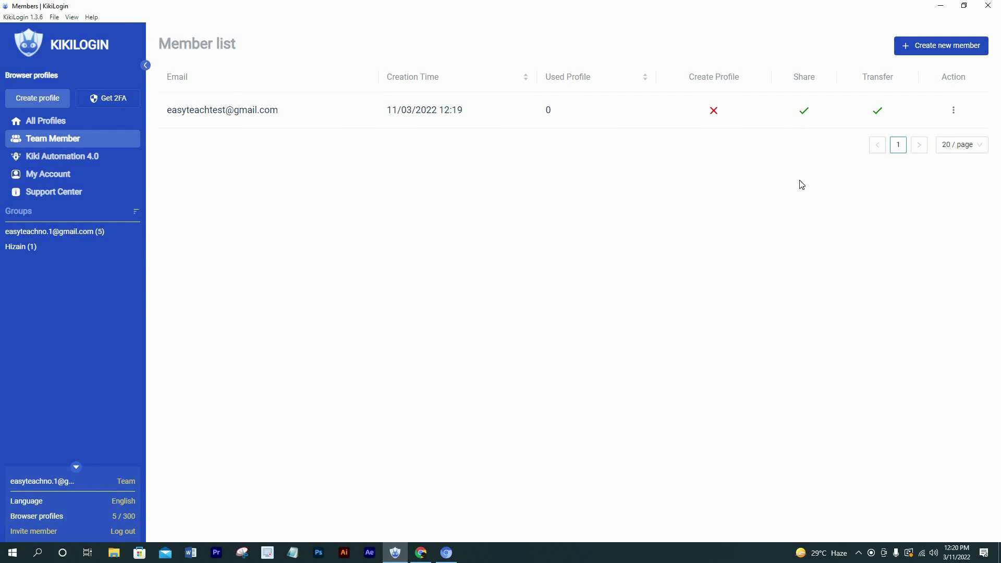
click(50, 157)
drag(421, 67, 519, 69)
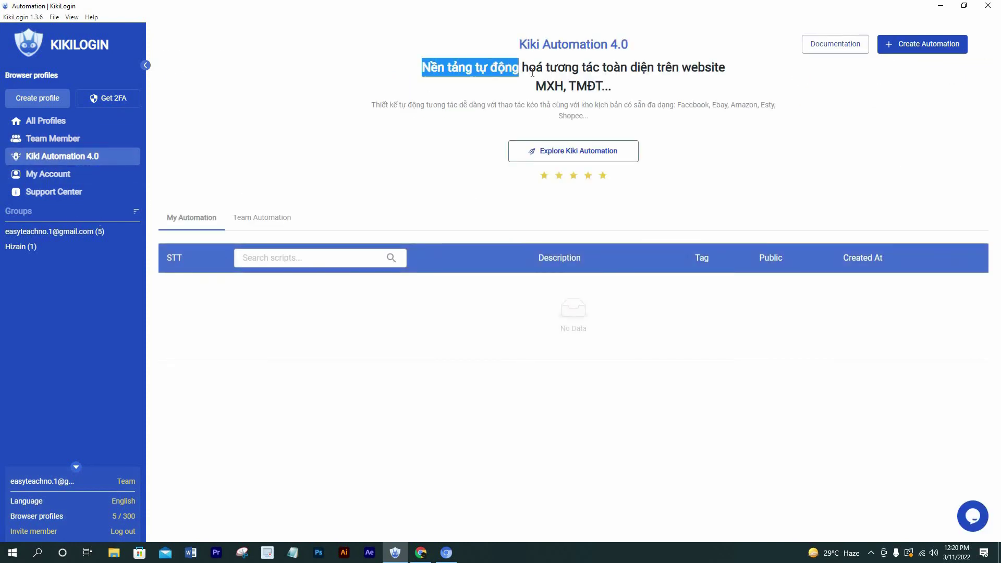
click(368, 172)
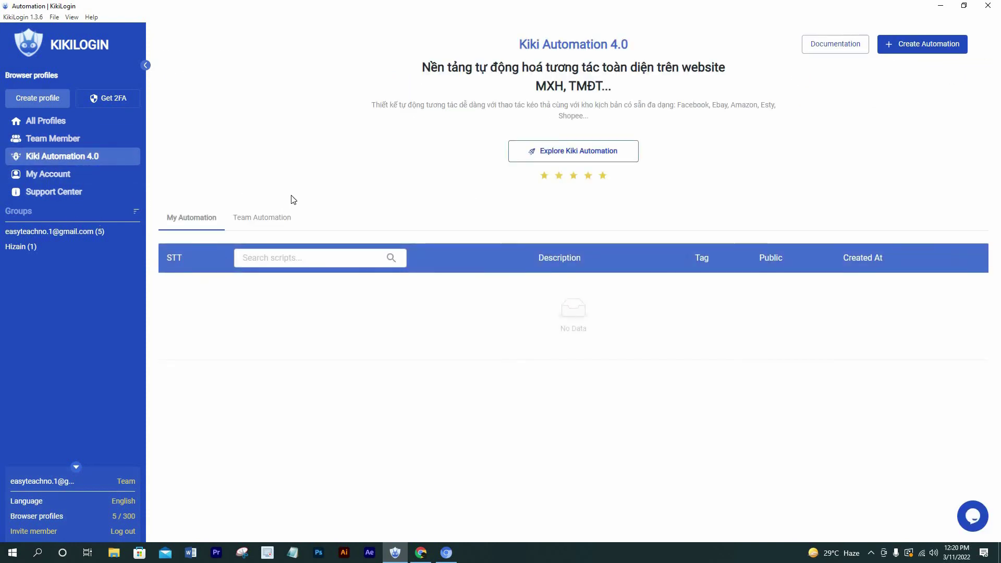